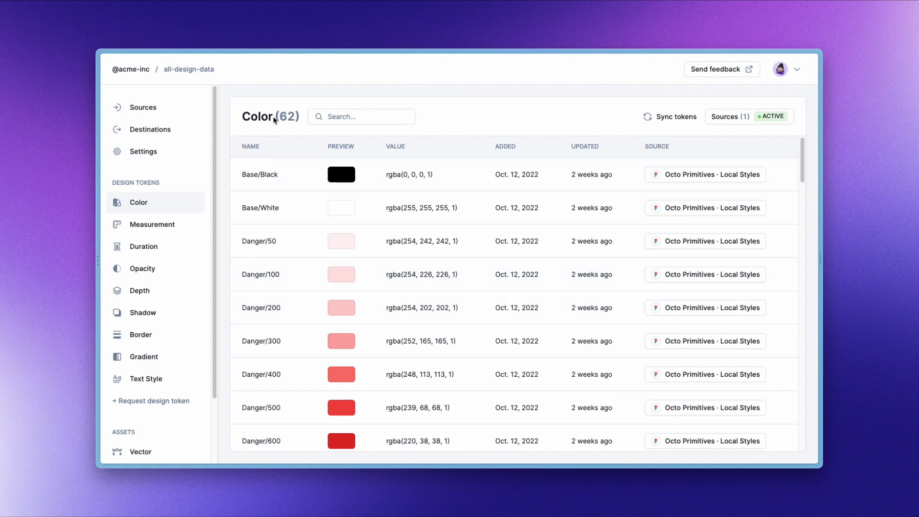
- Look through the measurement tokens and the vector assets stored in the all-design-data repository
{"action": "left_click_drag", "start_coordinate": [215, 69], "coordinate": [161, 70]}
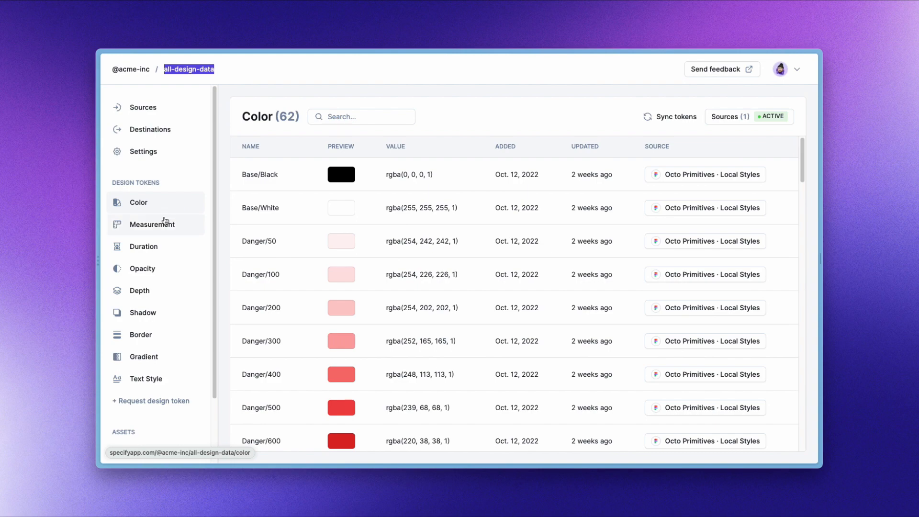
{"action": "left_click", "coordinate": [166, 233]}
{"action": "scroll", "coordinate": [185, 249], "scroll_direction": "down", "scroll_amount": 3}
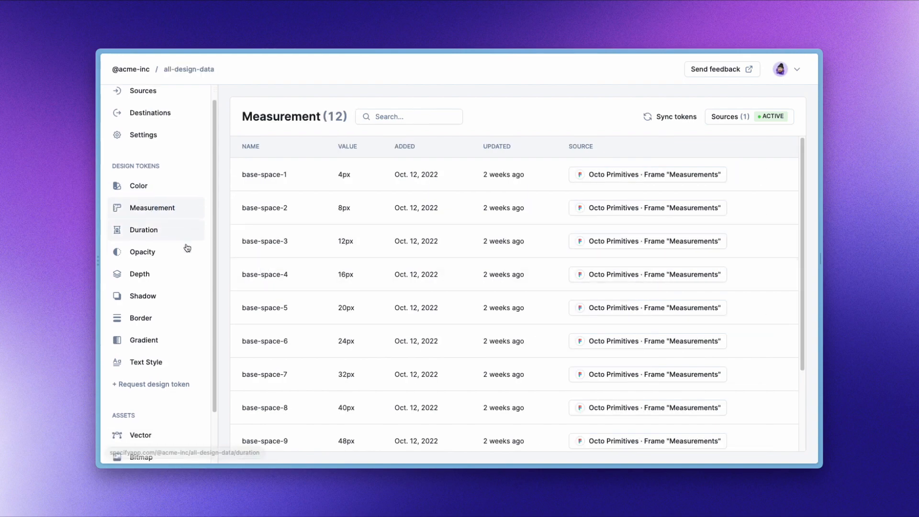
{"action": "left_click", "coordinate": [153, 378]}
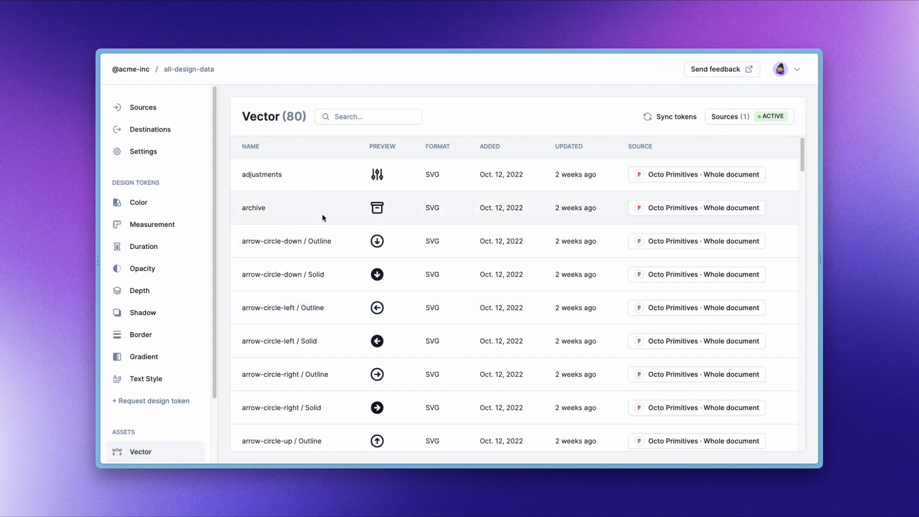
- Start a new destination pipeline for the all-design-data repository with GitHub Repository as the destination
{"action": "left_click", "coordinate": [162, 133]}
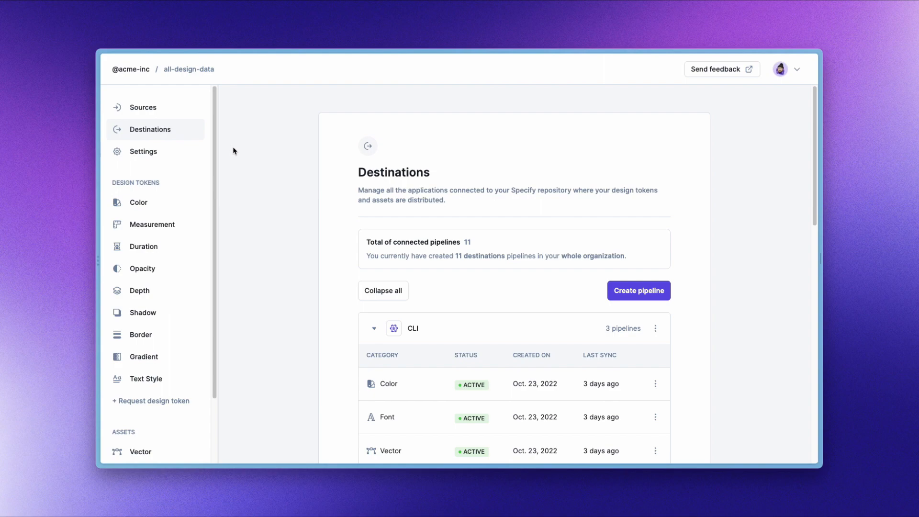
{"action": "left_click", "coordinate": [625, 293]}
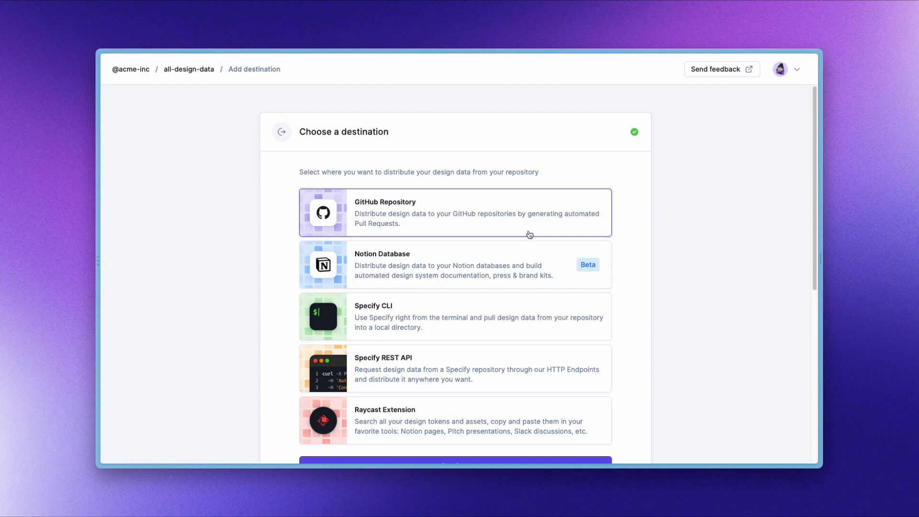
{"action": "scroll", "coordinate": [530, 234], "scroll_direction": "down", "scroll_amount": 1}
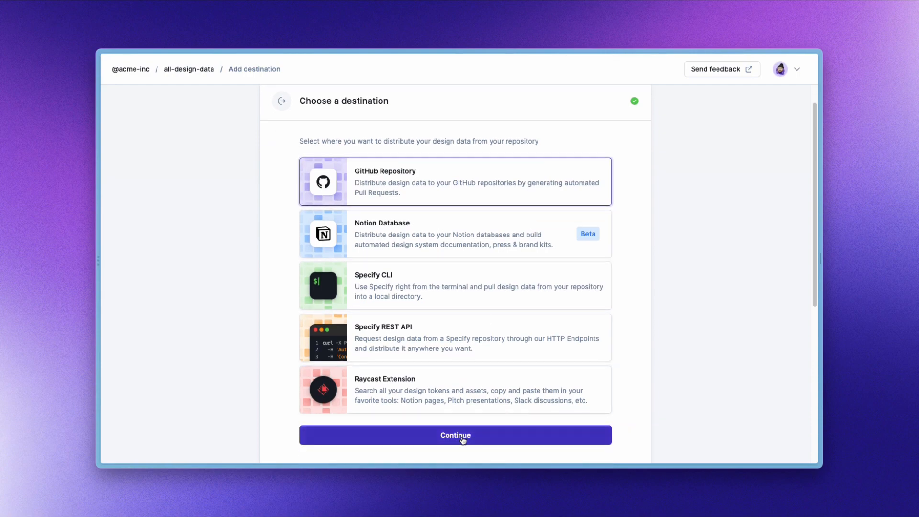
{"action": "left_click", "coordinate": [463, 438]}
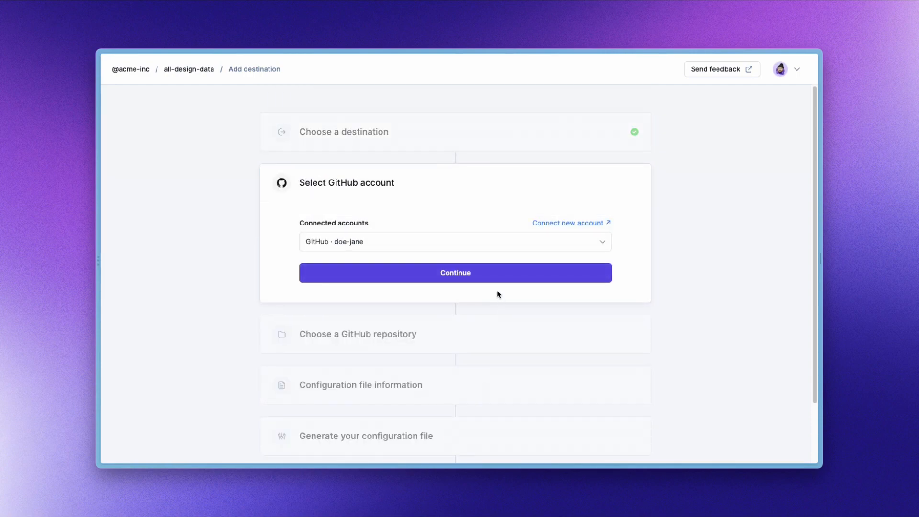
- Accept the connected GitHub account, the octo-ds repository and the .specifyrc.json configuration file name for the destination
{"action": "left_click", "coordinate": [401, 278]}
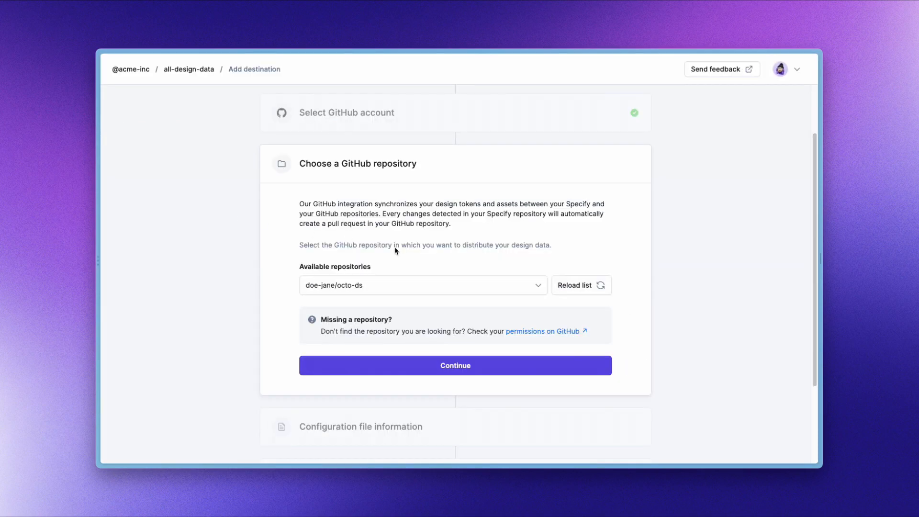
{"action": "left_click", "coordinate": [445, 366]}
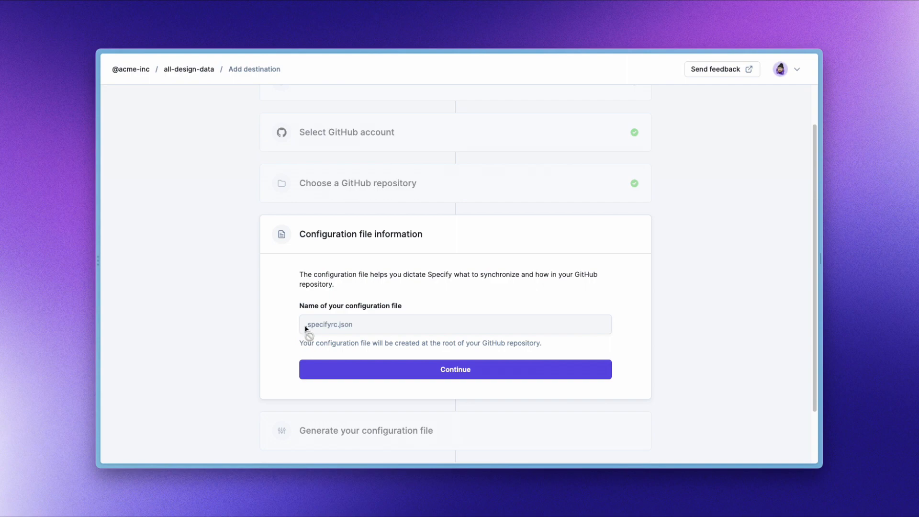
{"action": "left_click", "coordinate": [452, 379]}
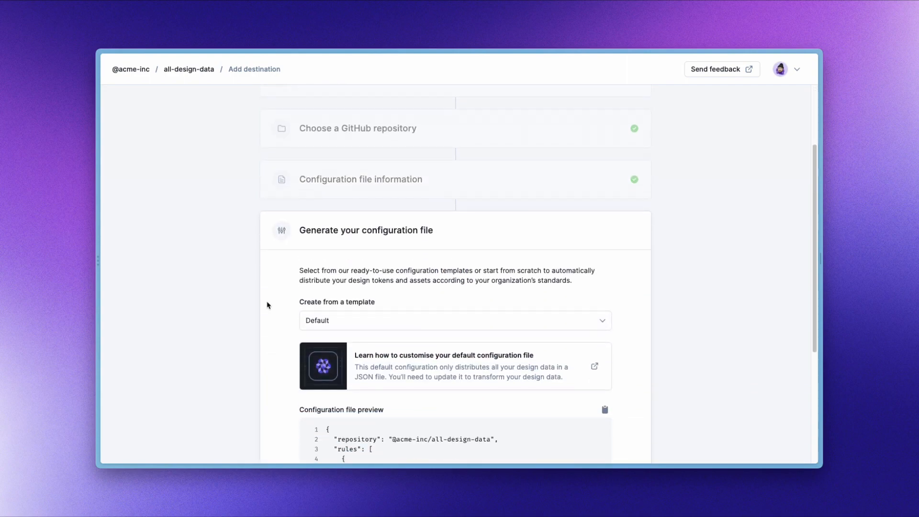
- Generate the configuration file from the CSS Custom Properties template and create it on GitHub
{"action": "scroll", "coordinate": [270, 300], "scroll_direction": "down", "scroll_amount": 1}
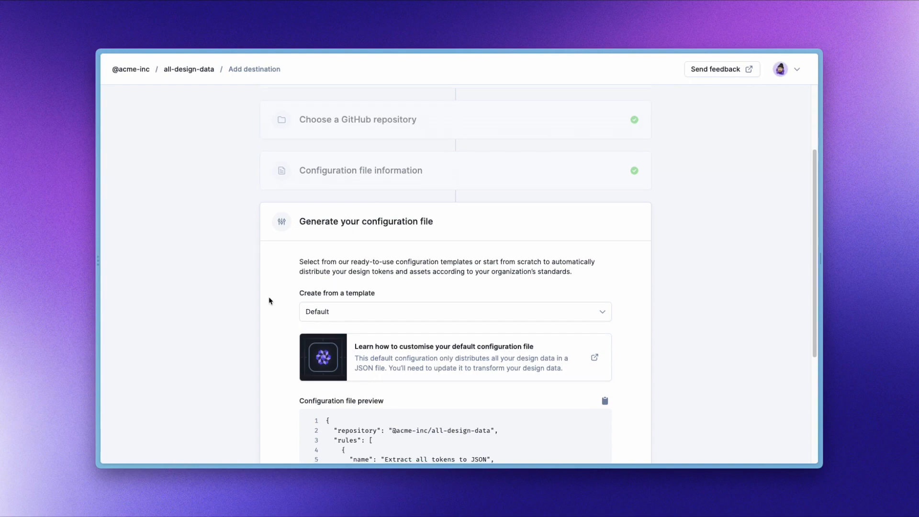
{"action": "scroll", "coordinate": [269, 300], "scroll_direction": "down", "scroll_amount": 3}
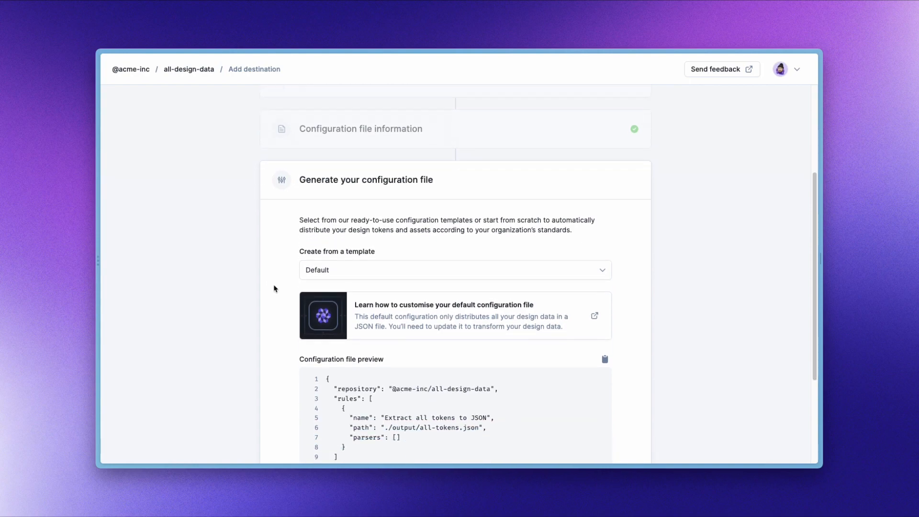
{"action": "left_click", "coordinate": [357, 270]}
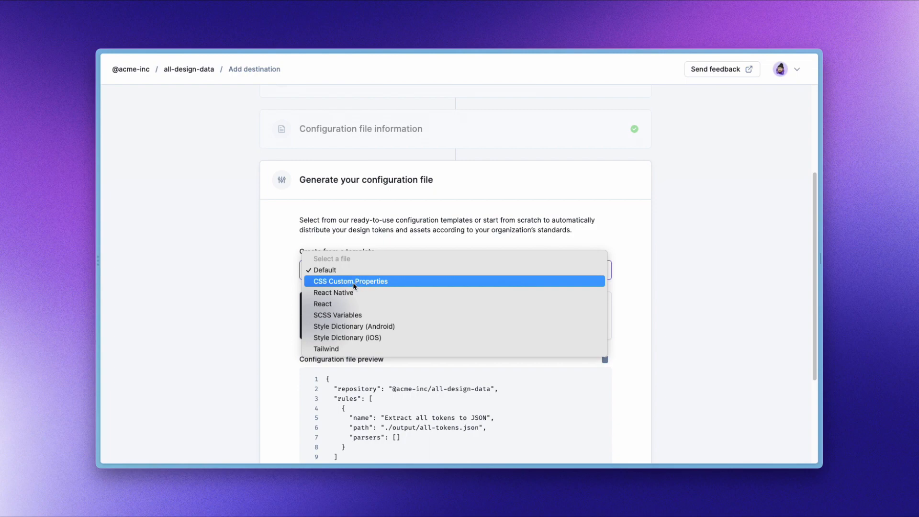
{"action": "left_click", "coordinate": [353, 285]}
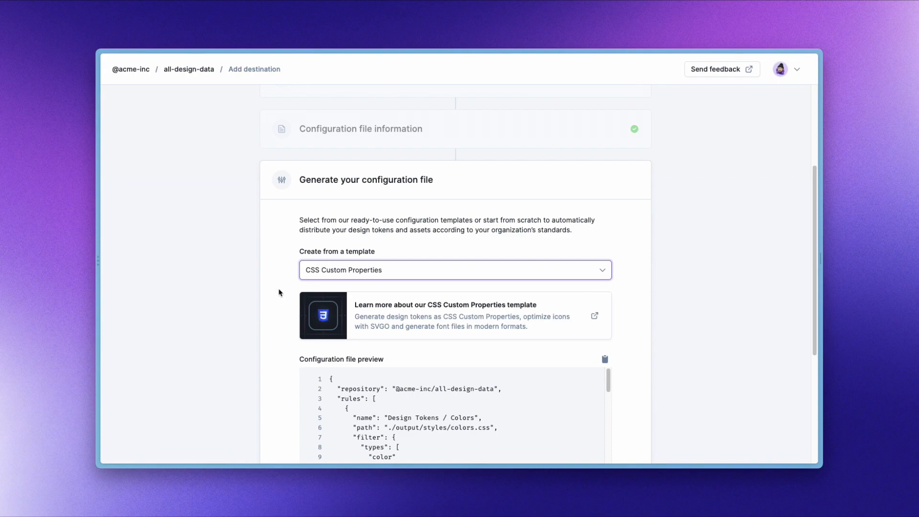
{"action": "scroll", "coordinate": [281, 291], "scroll_direction": "down", "scroll_amount": 1}
{"action": "scroll", "coordinate": [281, 291], "scroll_direction": "down", "scroll_amount": 3}
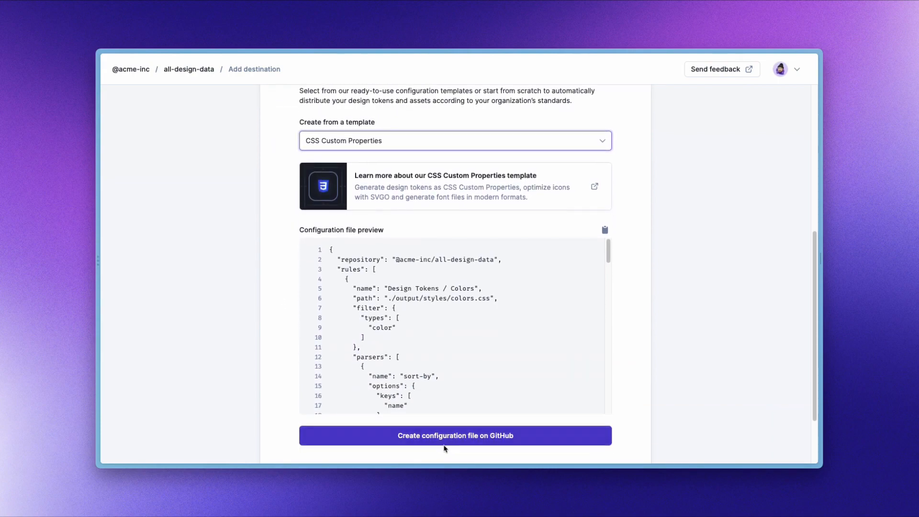
{"action": "left_click", "coordinate": [447, 436]}
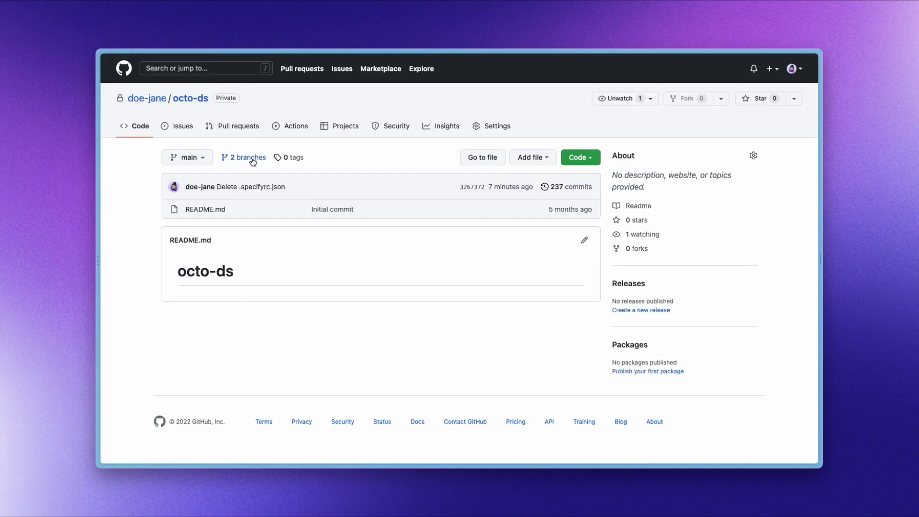
- In the octo-ds repository on GitHub, open the pull request "Set up Specify configuration file" and show its changed files
{"action": "left_click", "coordinate": [240, 130]}
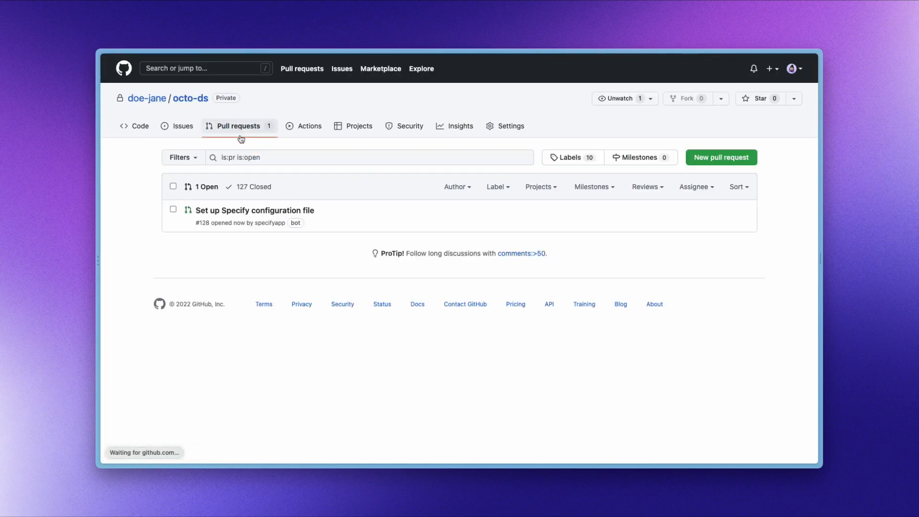
{"action": "mouse_move", "coordinate": [248, 215]}
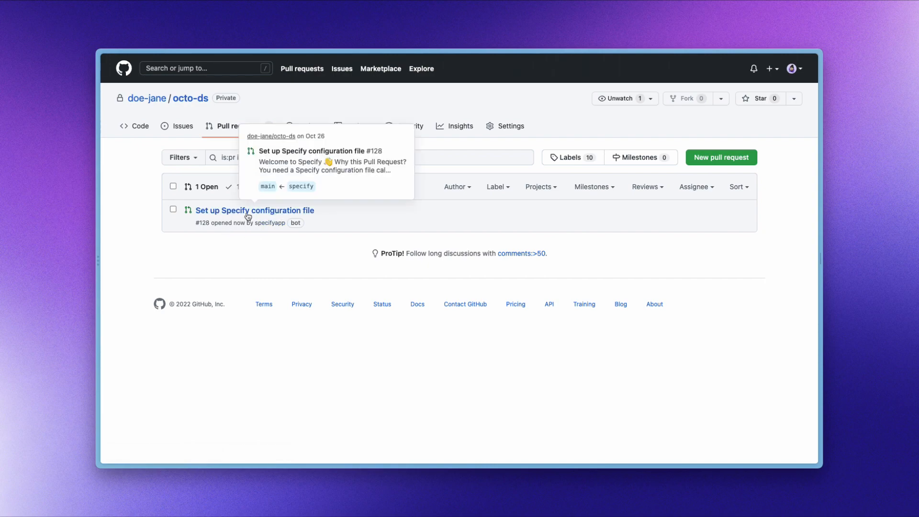
{"action": "left_click", "coordinate": [252, 211]}
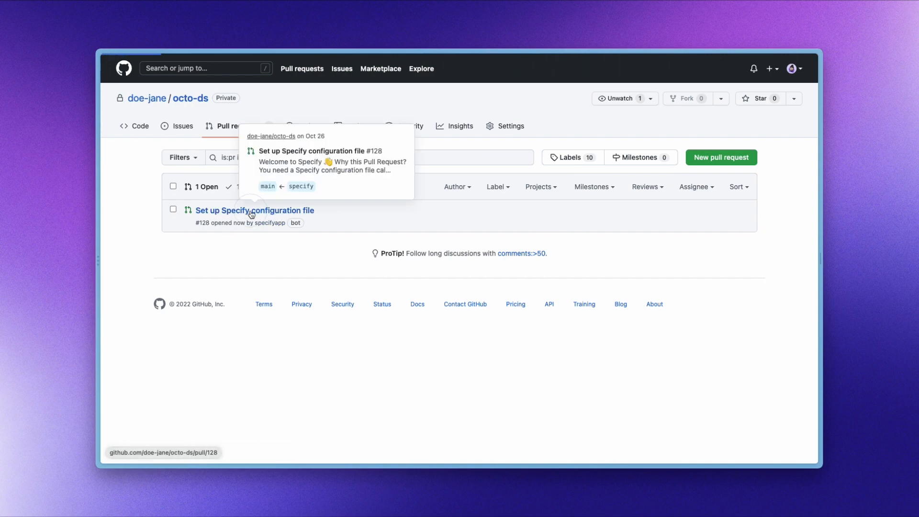
{"action": "left_click", "coordinate": [418, 214]}
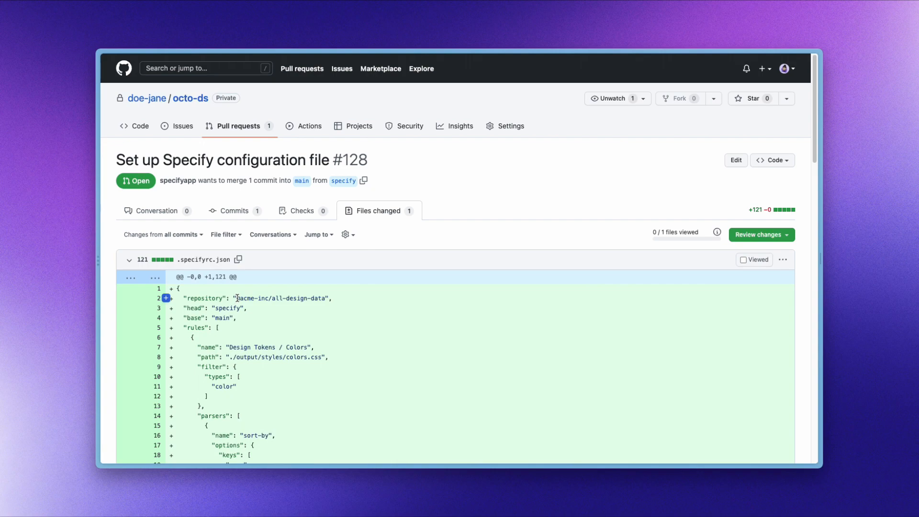
- Examine the repository, head, base and rules entries at the start of .specifyrc.json
{"action": "left_click_drag", "start_coordinate": [238, 299], "coordinate": [326, 301]}
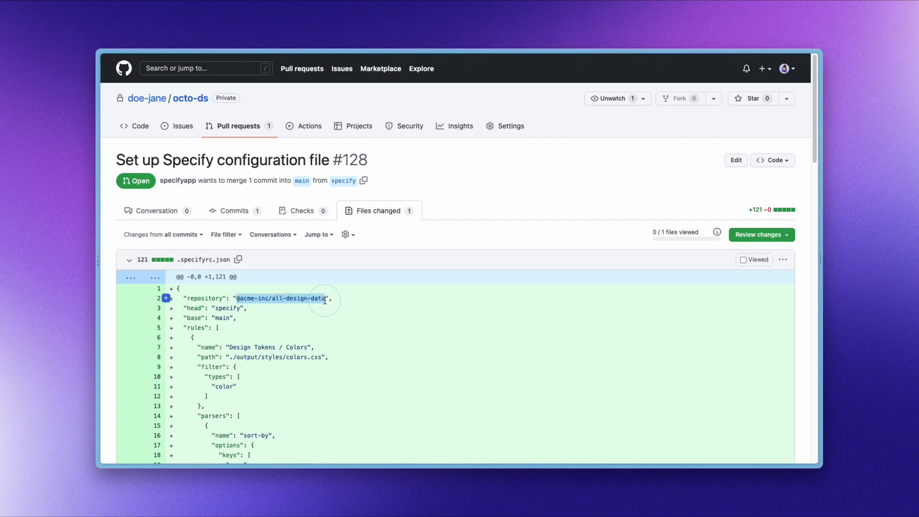
{"action": "left_click", "coordinate": [268, 300]}
{"action": "left_click", "coordinate": [232, 311]}
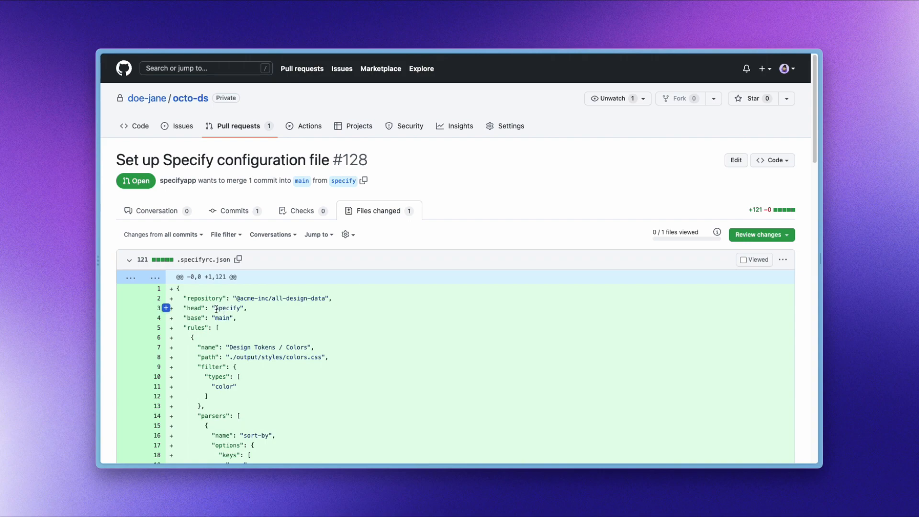
{"action": "mouse_move", "coordinate": [216, 309]}
{"action": "left_mouse_down"}
{"action": "mouse_move", "coordinate": [240, 309]}
{"action": "mouse_move", "coordinate": [229, 319]}
{"action": "left_mouse_up"}
{"action": "scroll", "coordinate": [184, 248], "scroll_direction": "down", "scroll_amount": 3}
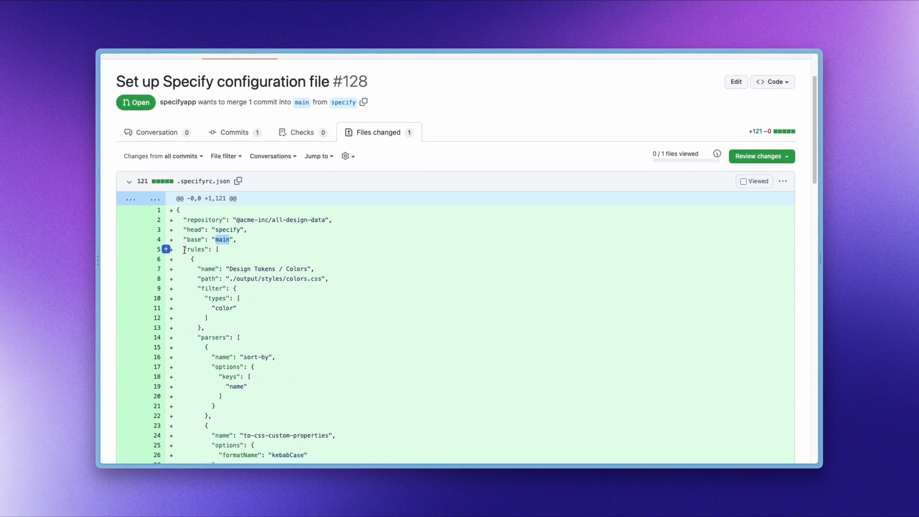
{"action": "left_click_drag", "start_coordinate": [184, 248], "coordinate": [224, 253]}
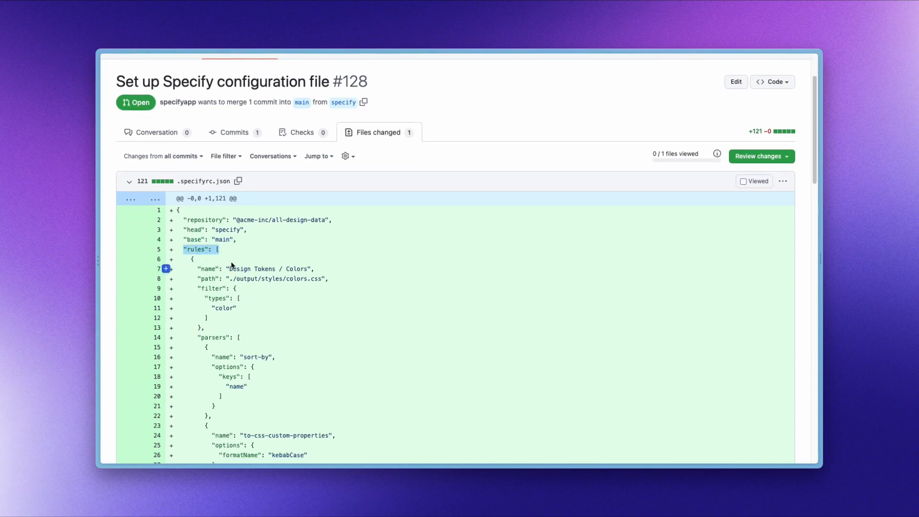
{"action": "left_click", "coordinate": [235, 250]}
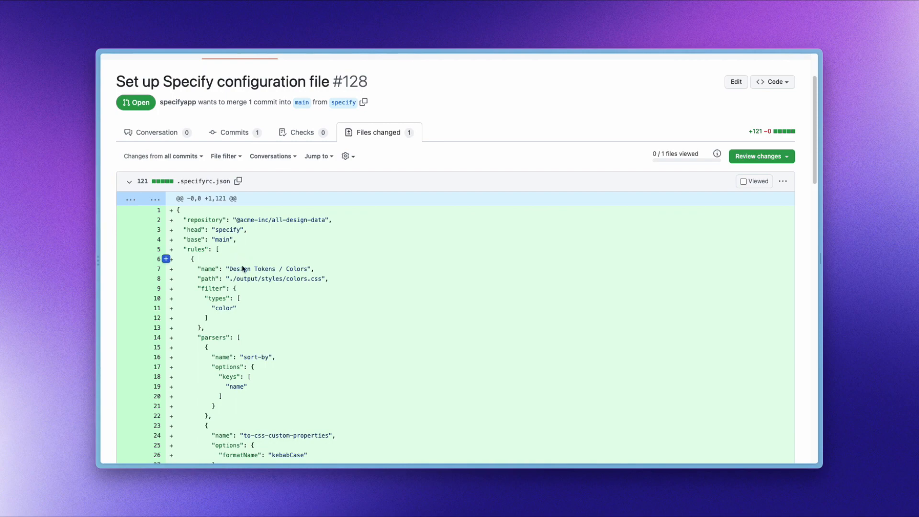
- Examine the "Design Tokens / Colors" rule in .specifyrc.json, including its type filter, output path and parsers
{"action": "scroll", "coordinate": [297, 301], "scroll_direction": "down", "scroll_amount": 1}
{"action": "left_click_drag", "start_coordinate": [193, 246], "coordinate": [223, 423]}
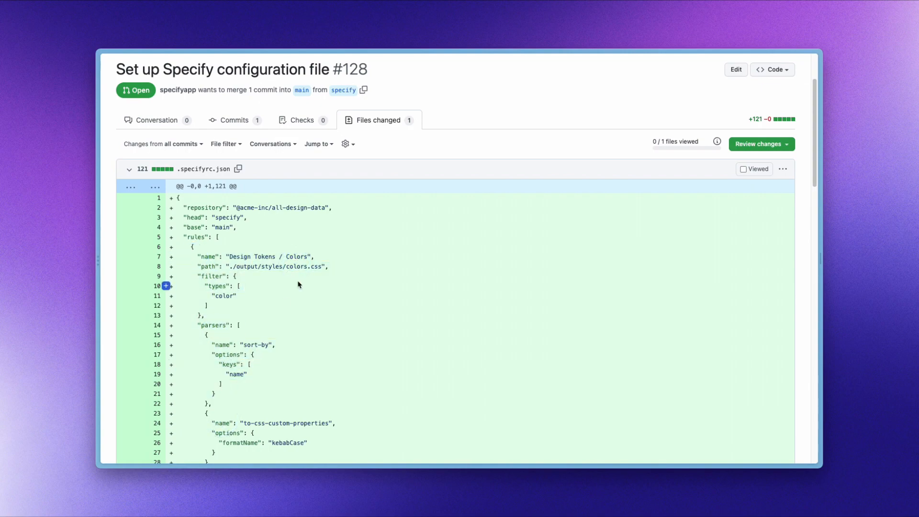
{"action": "mouse_move", "coordinate": [209, 307]}
{"action": "left_mouse_down"}
{"action": "mouse_move", "coordinate": [225, 285]}
{"action": "mouse_move", "coordinate": [199, 278]}
{"action": "mouse_move", "coordinate": [223, 298]}
{"action": "left_mouse_up"}
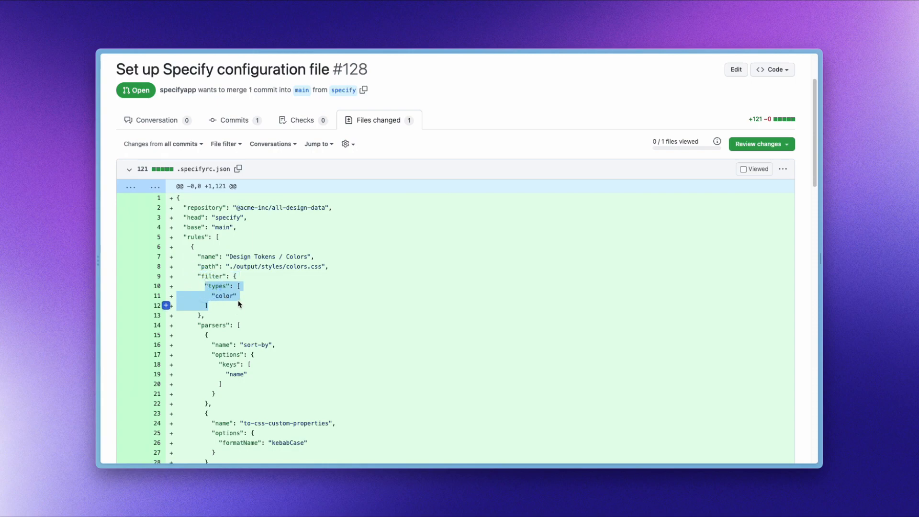
{"action": "left_click", "coordinate": [274, 270]}
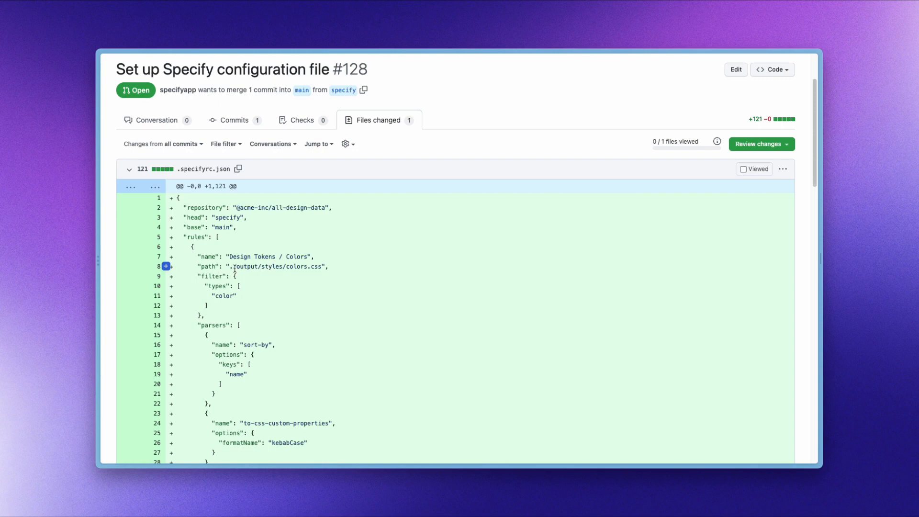
{"action": "left_click_drag", "start_coordinate": [230, 267], "coordinate": [322, 268]}
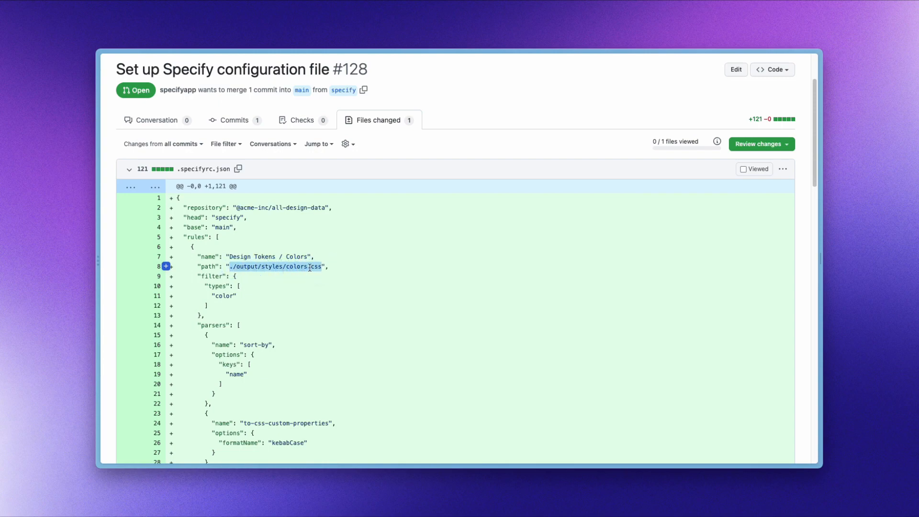
{"action": "left_click", "coordinate": [302, 268]}
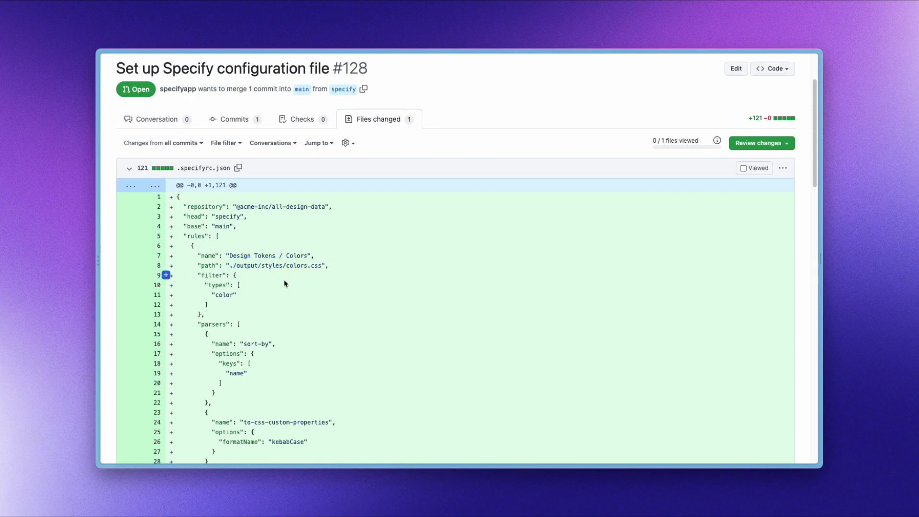
{"action": "scroll", "coordinate": [283, 287], "scroll_direction": "down", "scroll_amount": 2}
{"action": "left_click", "coordinate": [206, 302]}
{"action": "left_click_drag", "start_coordinate": [206, 303], "coordinate": [209, 415]}
{"action": "scroll", "coordinate": [211, 368], "scroll_direction": "down", "scroll_amount": 1}
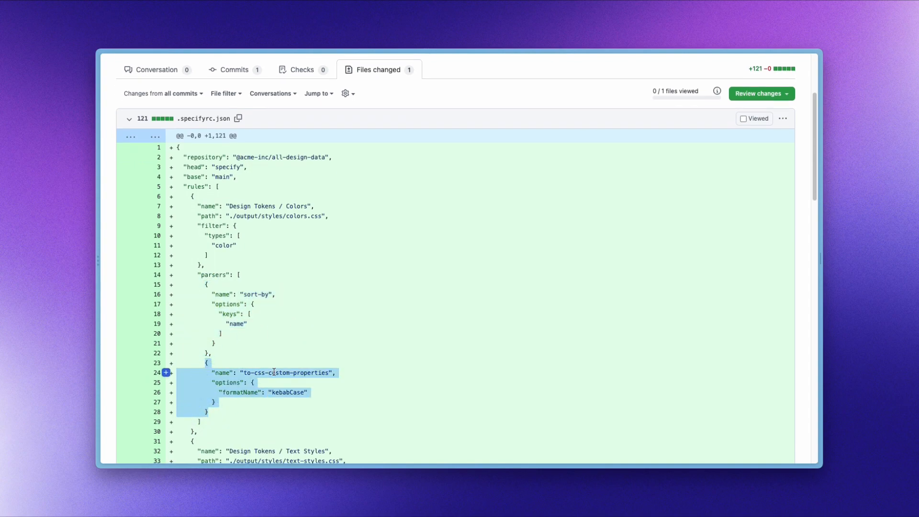
{"action": "left_click", "coordinate": [314, 326]}
{"action": "scroll", "coordinate": [194, 139], "scroll_direction": "up", "scroll_amount": 3}
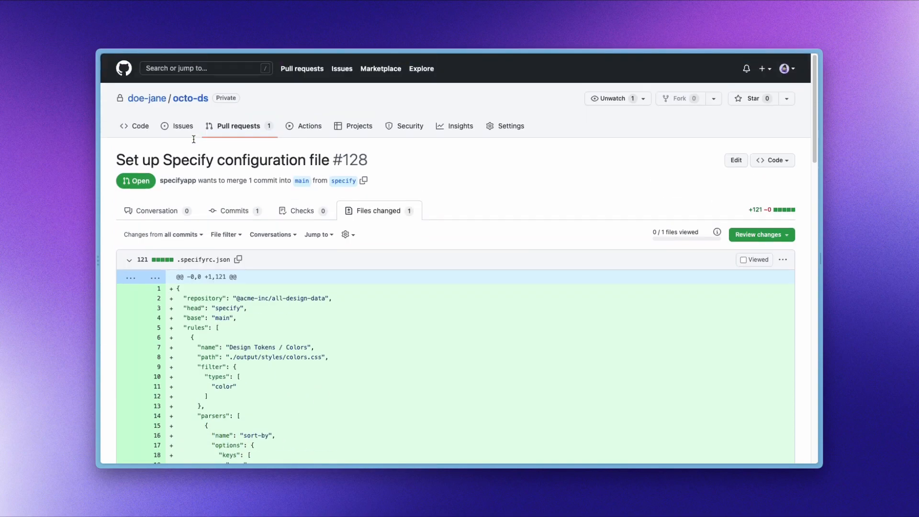
- Return to the pull request's conversation and merge the Specify configuration file from the specify branch into main
{"action": "left_click", "coordinate": [174, 211]}
{"action": "scroll", "coordinate": [149, 275], "scroll_direction": "down", "scroll_amount": 3}
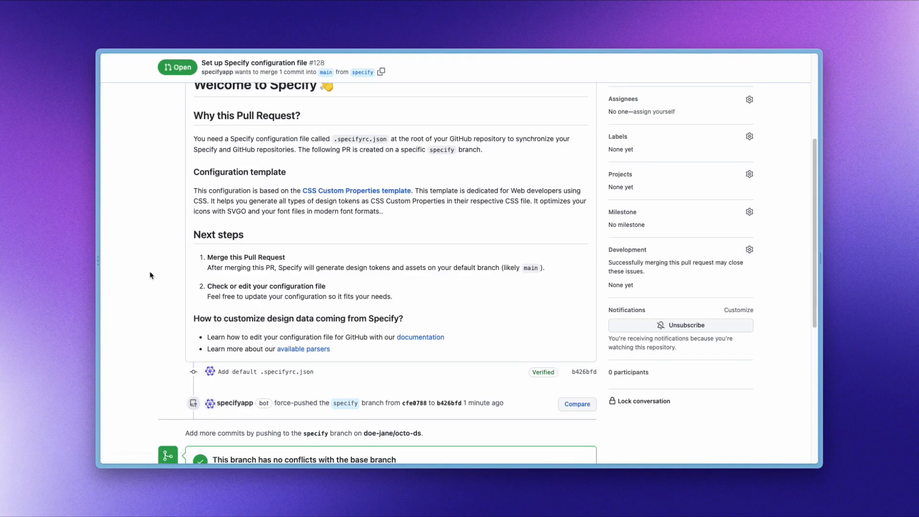
{"action": "scroll", "coordinate": [150, 275], "scroll_direction": "down", "scroll_amount": 5}
{"action": "left_click", "coordinate": [226, 313]}
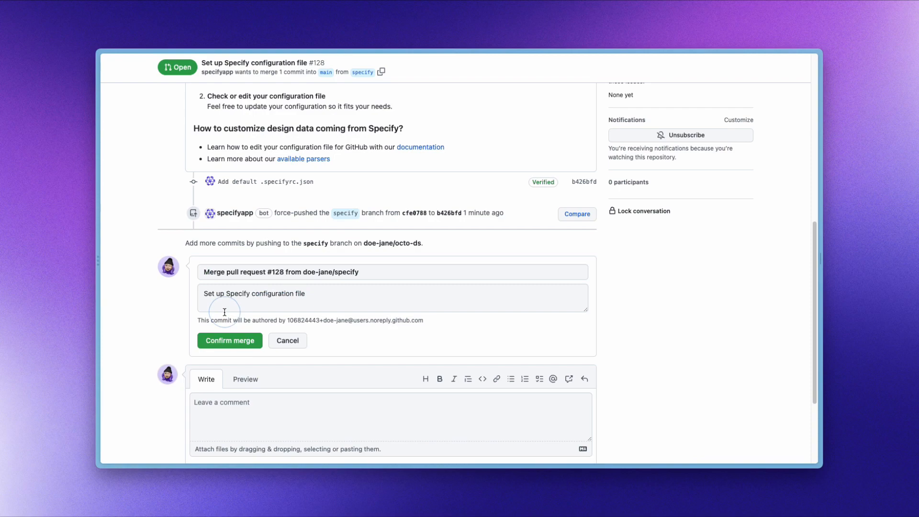
{"action": "left_click", "coordinate": [230, 344]}
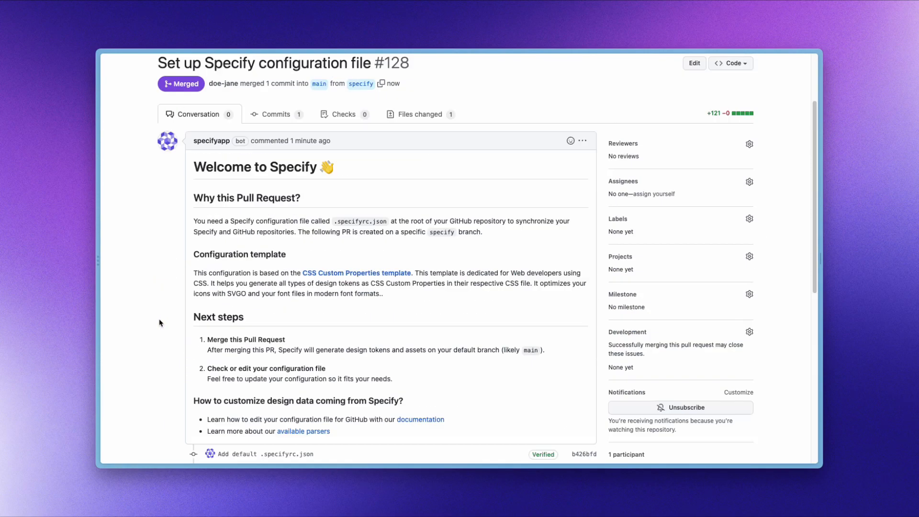
- In the octo-ds repository, open the pull request "style(design-tokens): Update design tokens" and show its changed files
{"action": "scroll", "coordinate": [159, 323], "scroll_direction": "up", "scroll_amount": 3}
{"action": "left_click", "coordinate": [137, 124]}
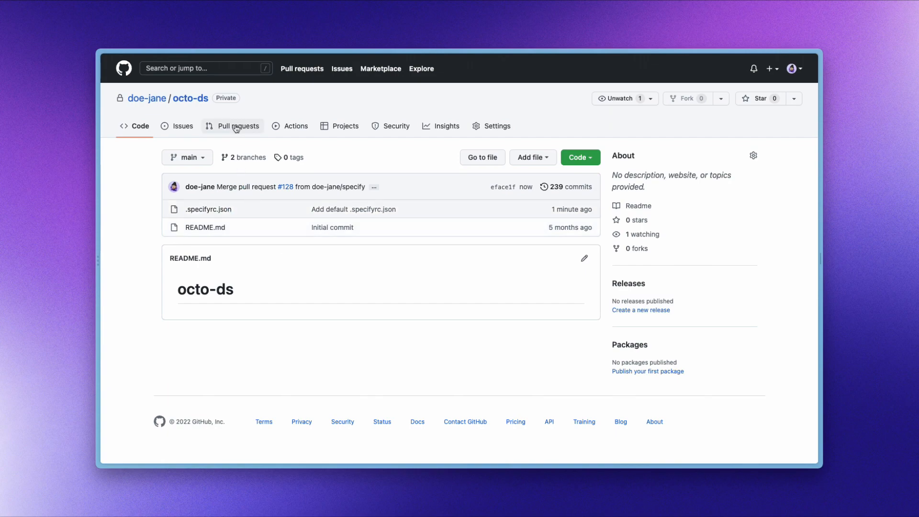
{"action": "left_click", "coordinate": [236, 127]}
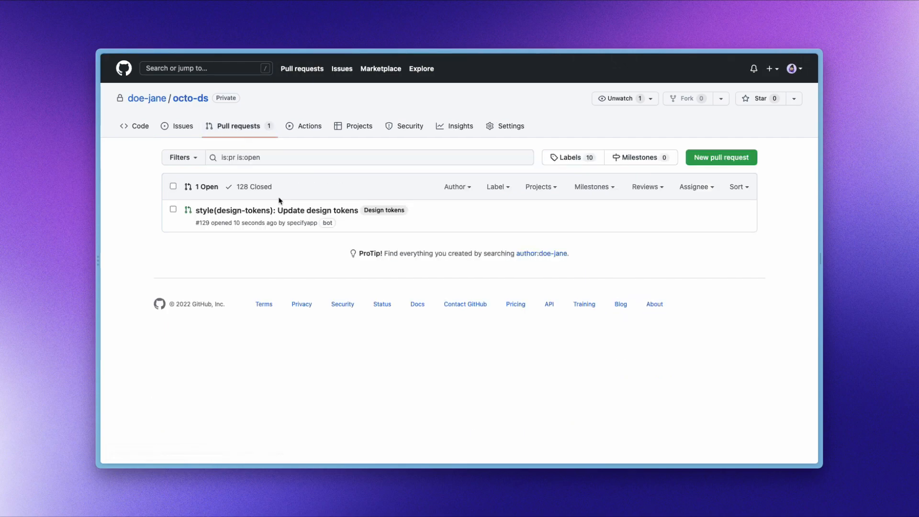
{"action": "mouse_move", "coordinate": [287, 214]}
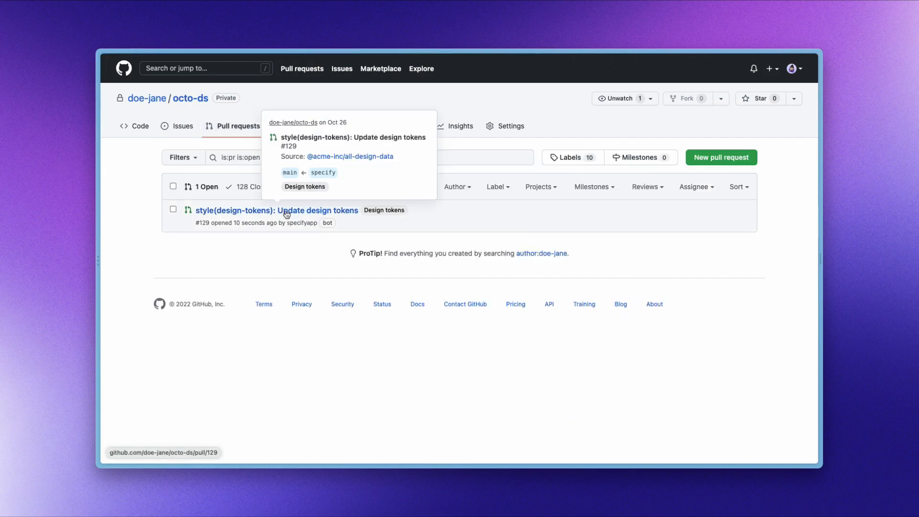
{"action": "left_click", "coordinate": [286, 214]}
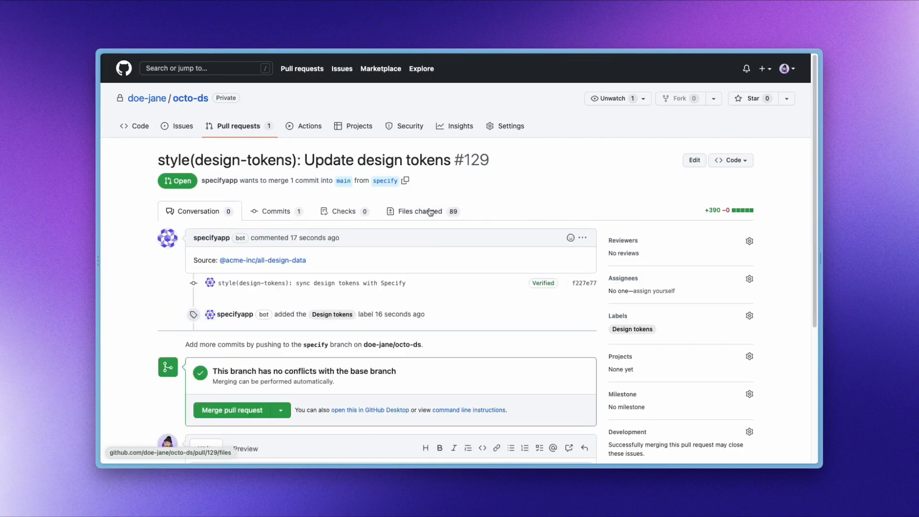
{"action": "left_click", "coordinate": [424, 214]}
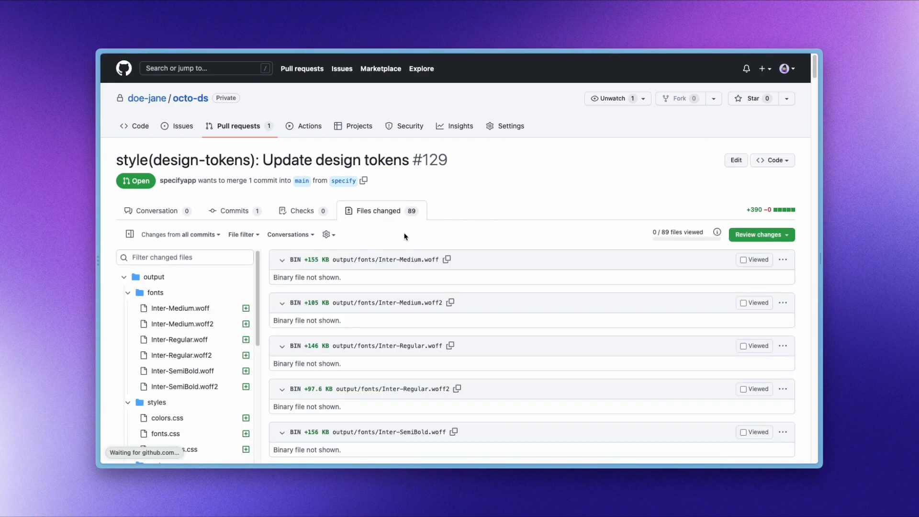
- Collapse the fonts folder in the changed-file tree and examine the generated colors.css, fonts.css and text-styles.css in output/styles
{"action": "left_click", "coordinate": [127, 278]}
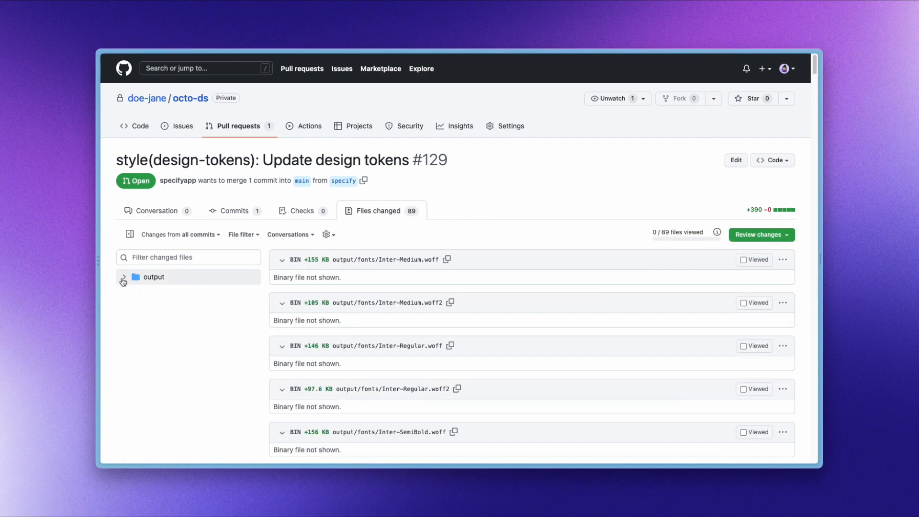
{"action": "left_click", "coordinate": [126, 279]}
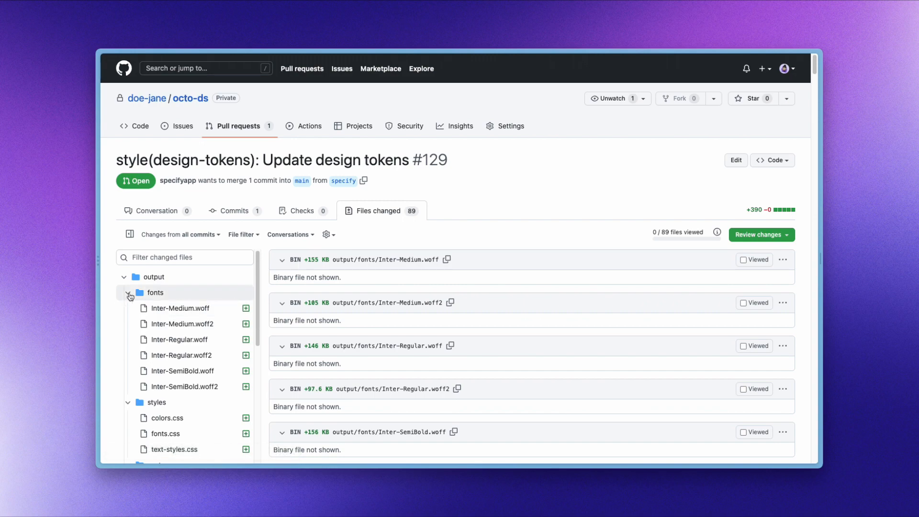
{"action": "left_click", "coordinate": [128, 293]}
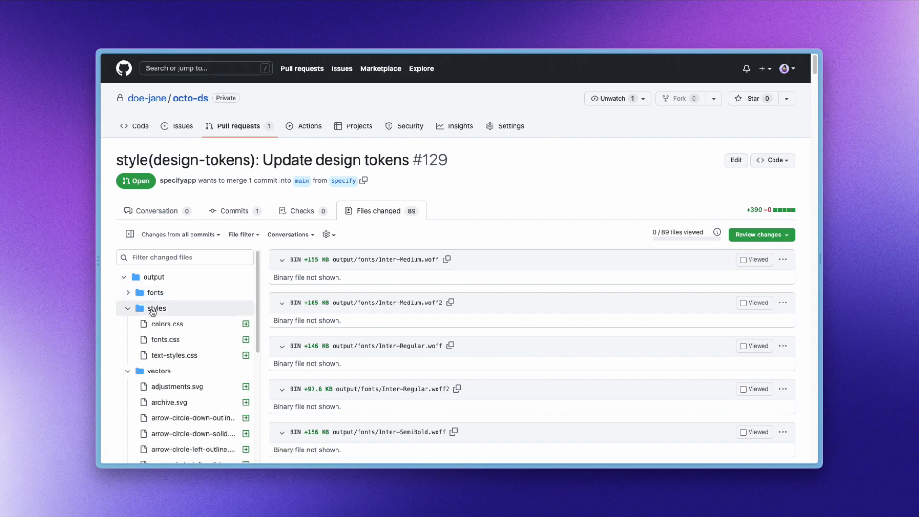
{"action": "left_click", "coordinate": [163, 325]}
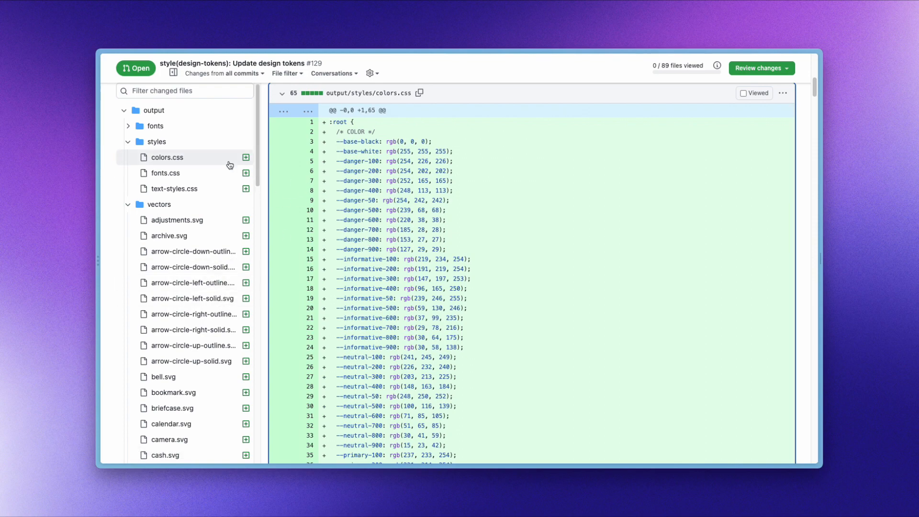
{"action": "left_click", "coordinate": [158, 177]}
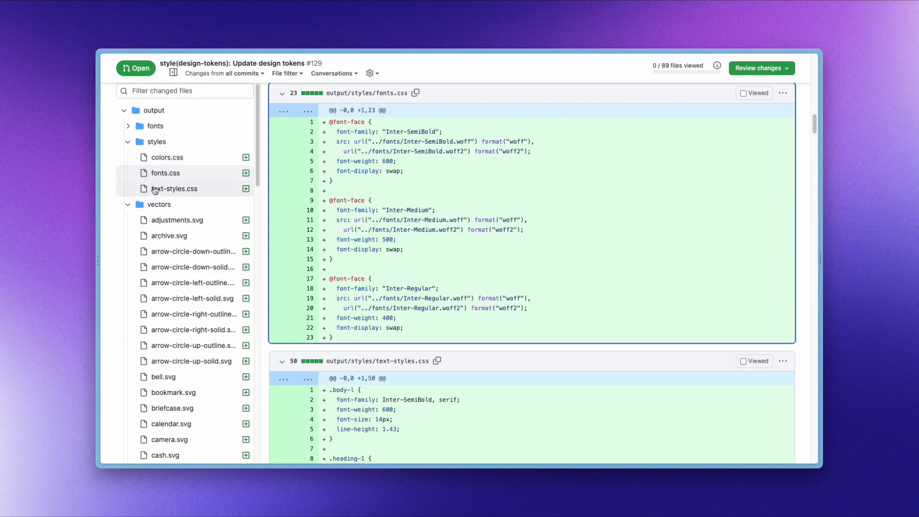
{"action": "left_click", "coordinate": [158, 191]}
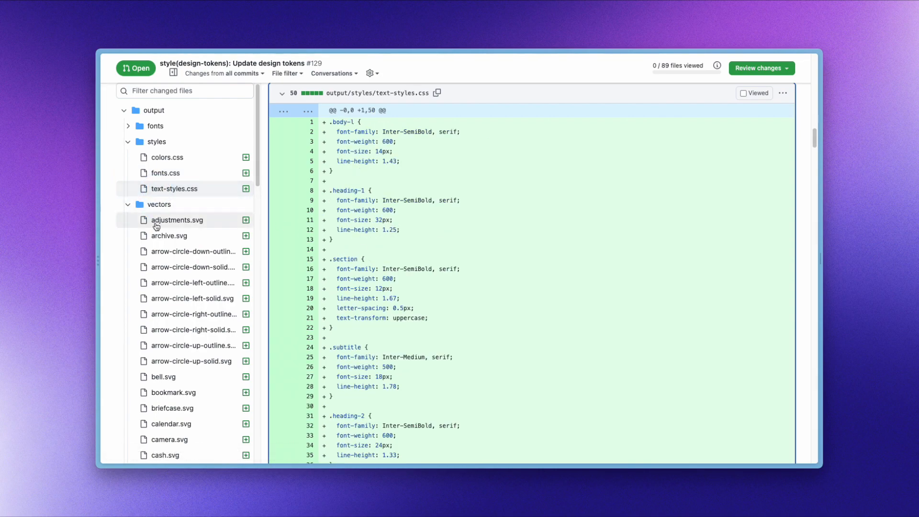
- Examine the generated SVG icons in output/vectors starting at adjustments.svg, and collapse the styles and vectors folders in the file tree
{"action": "left_click", "coordinate": [200, 224]}
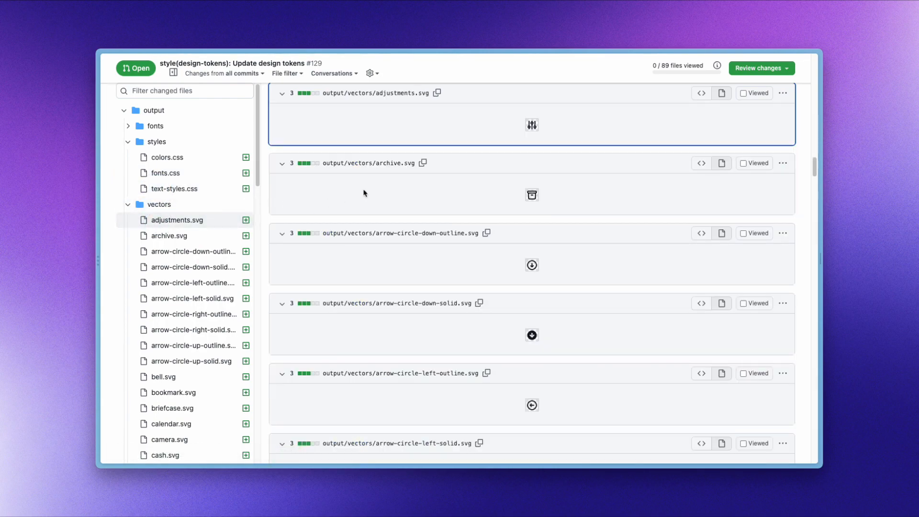
{"action": "scroll", "coordinate": [366, 192], "scroll_direction": "up", "scroll_amount": 1}
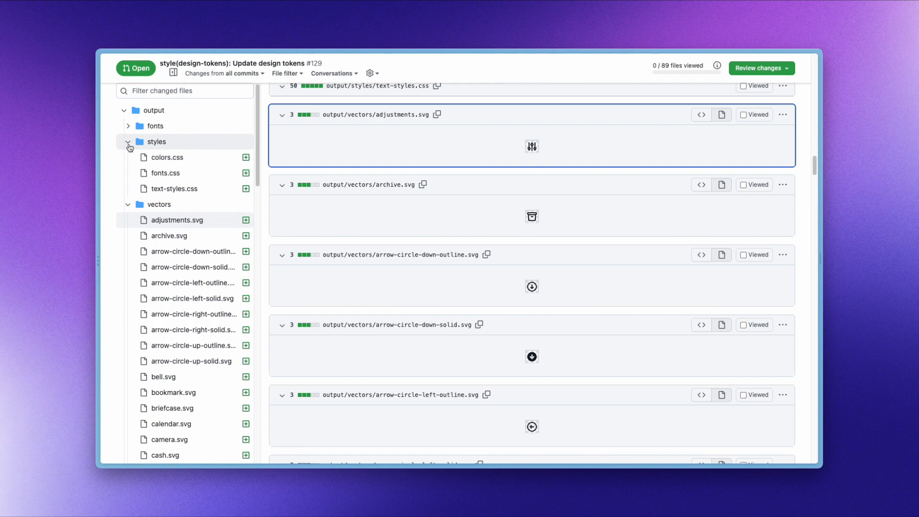
{"action": "left_click", "coordinate": [129, 143]}
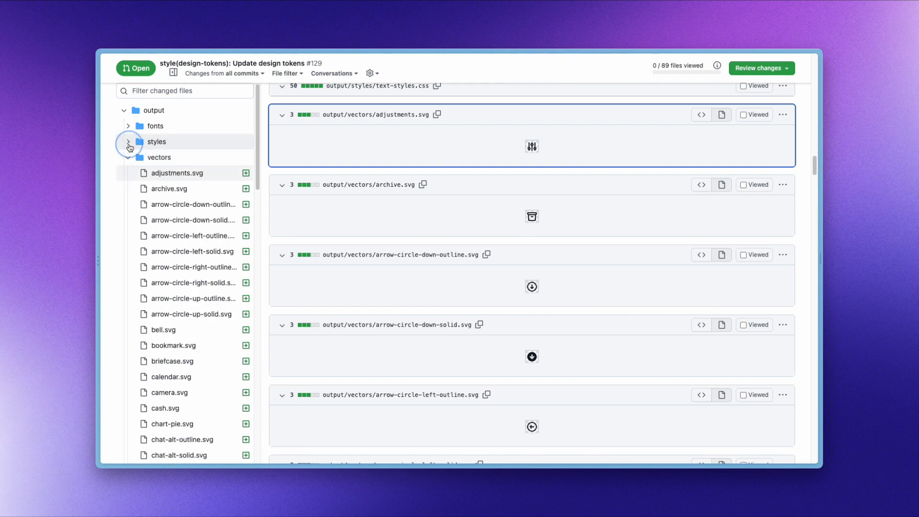
{"action": "left_click", "coordinate": [130, 158]}
{"action": "scroll", "coordinate": [130, 161], "scroll_direction": "up", "scroll_amount": 15}
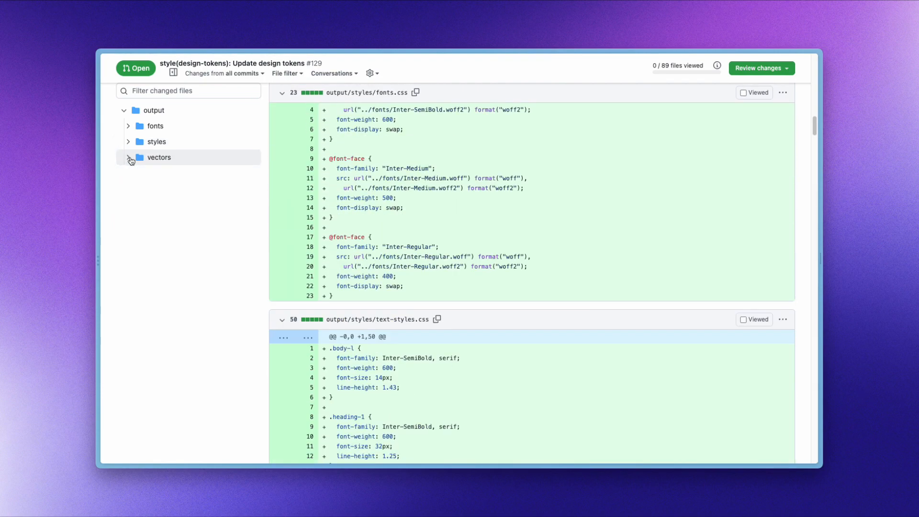